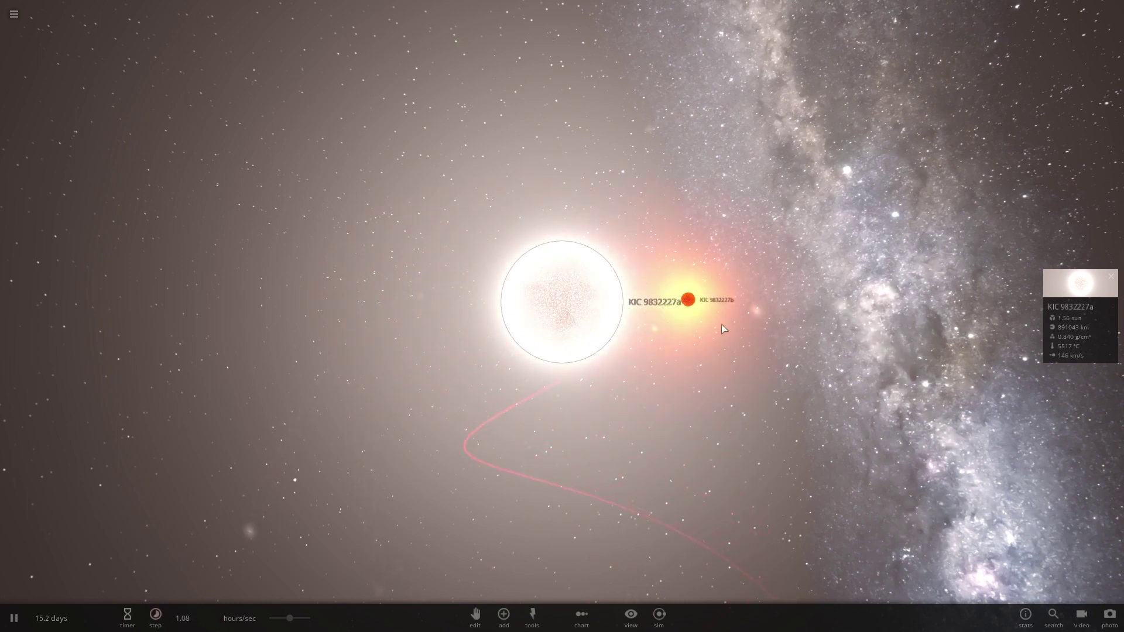
Select companion star KIC 9832227b and expand its full properties panel.
left_click(680, 299)
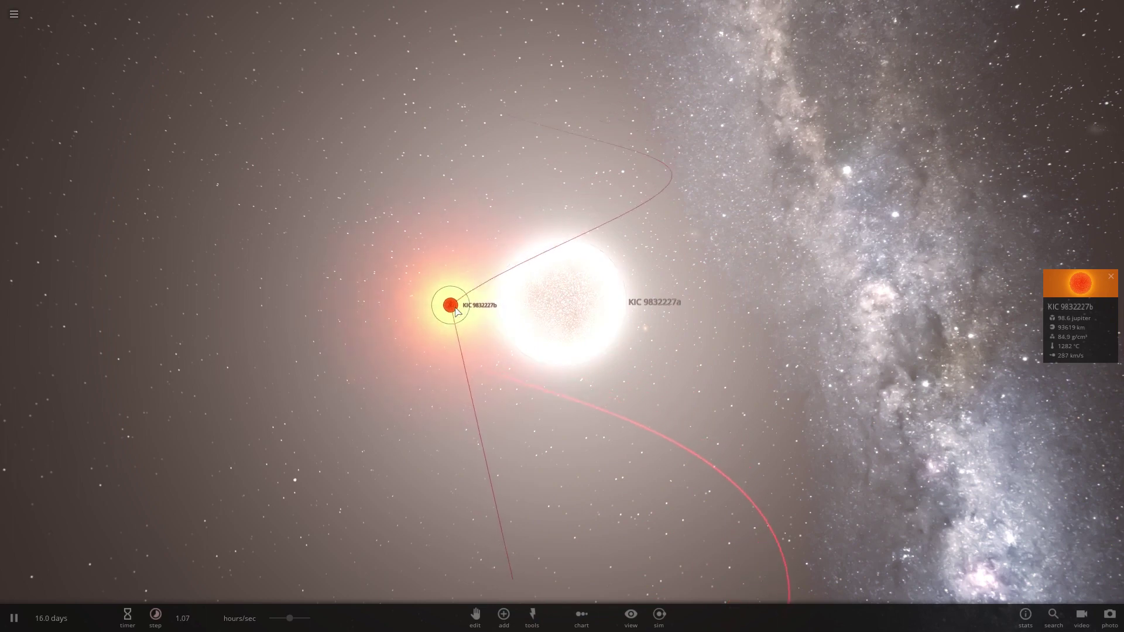
left_click(1081, 357)
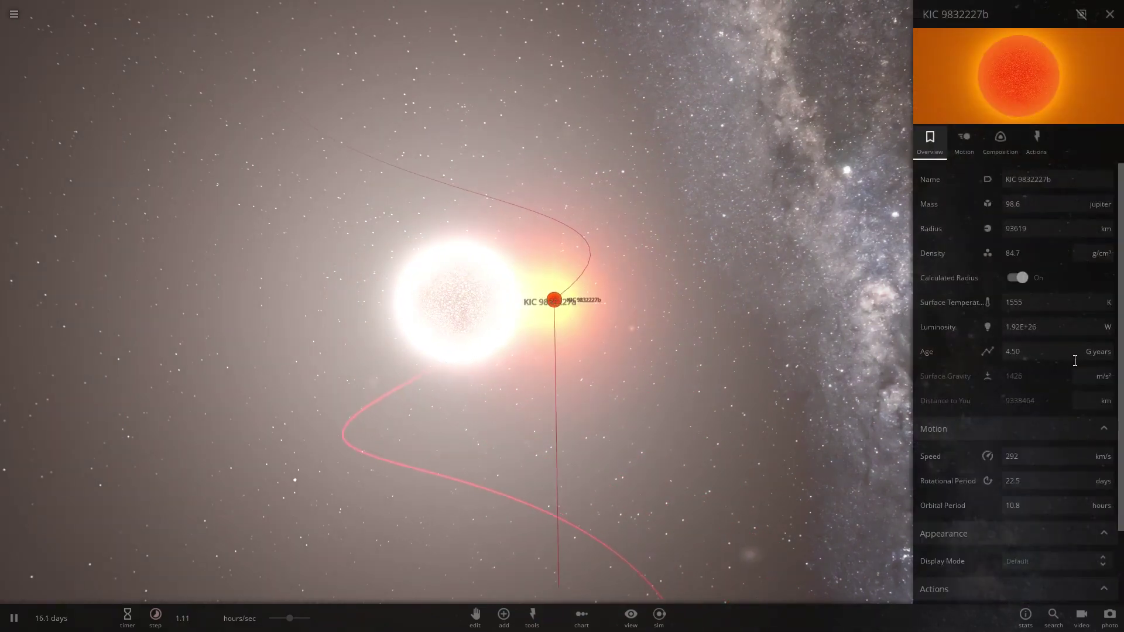
Edit companion KIC 9832227b's Orbital Period under Motion's Orbital Elements.
left_click(971, 155)
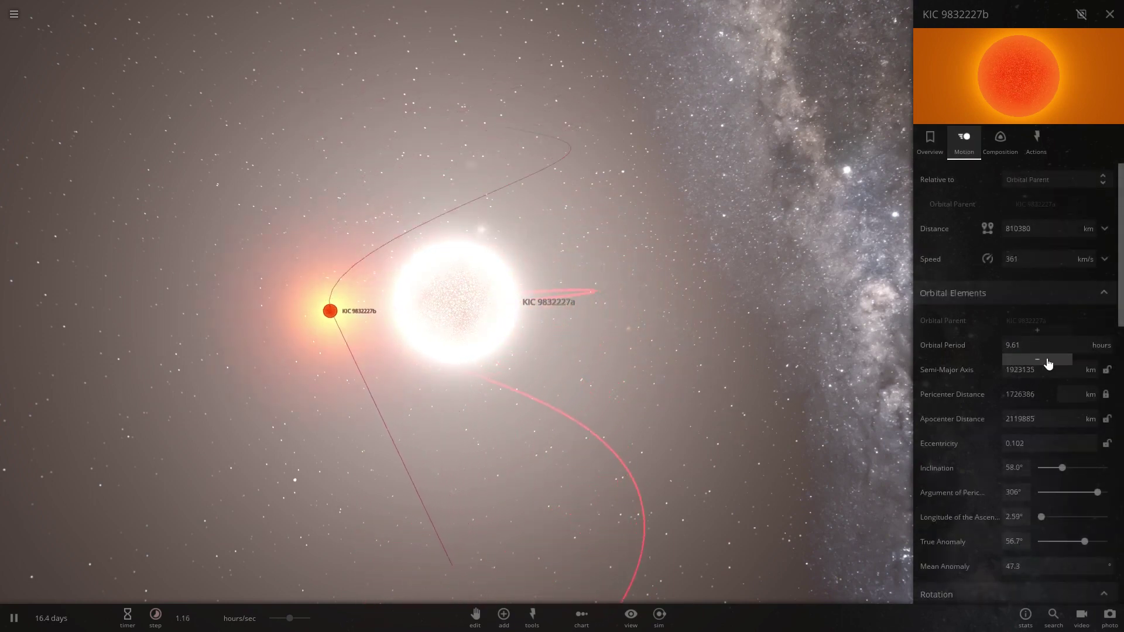
left_click(1048, 363)
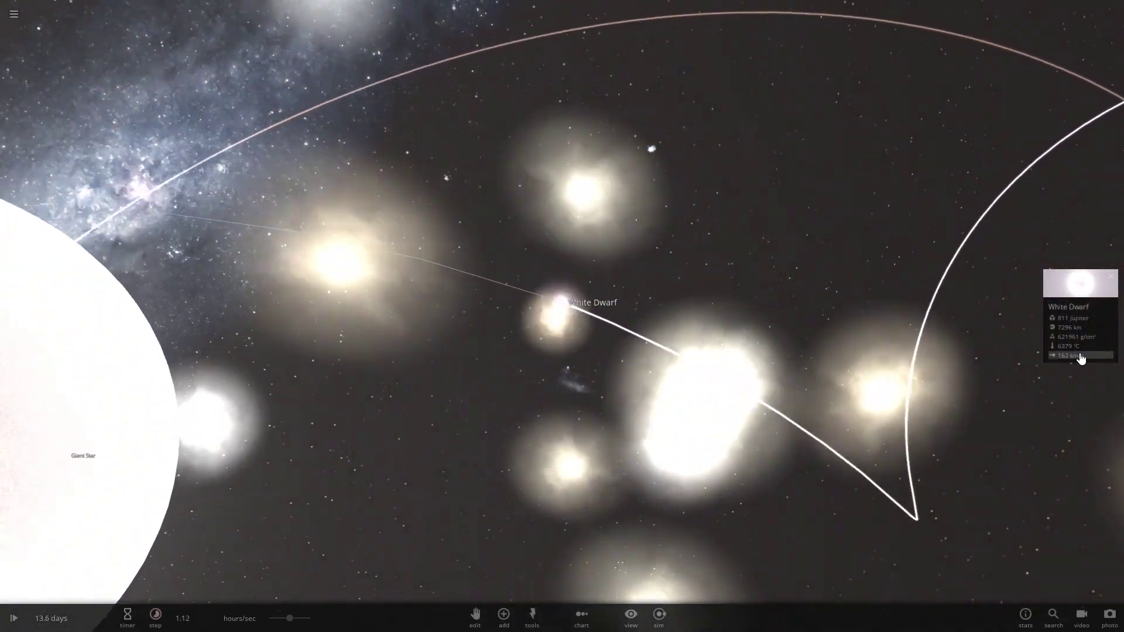
Change the White Dwarf's Orbital Period in its Motion properties, then return to Overview.
left_click(1080, 358)
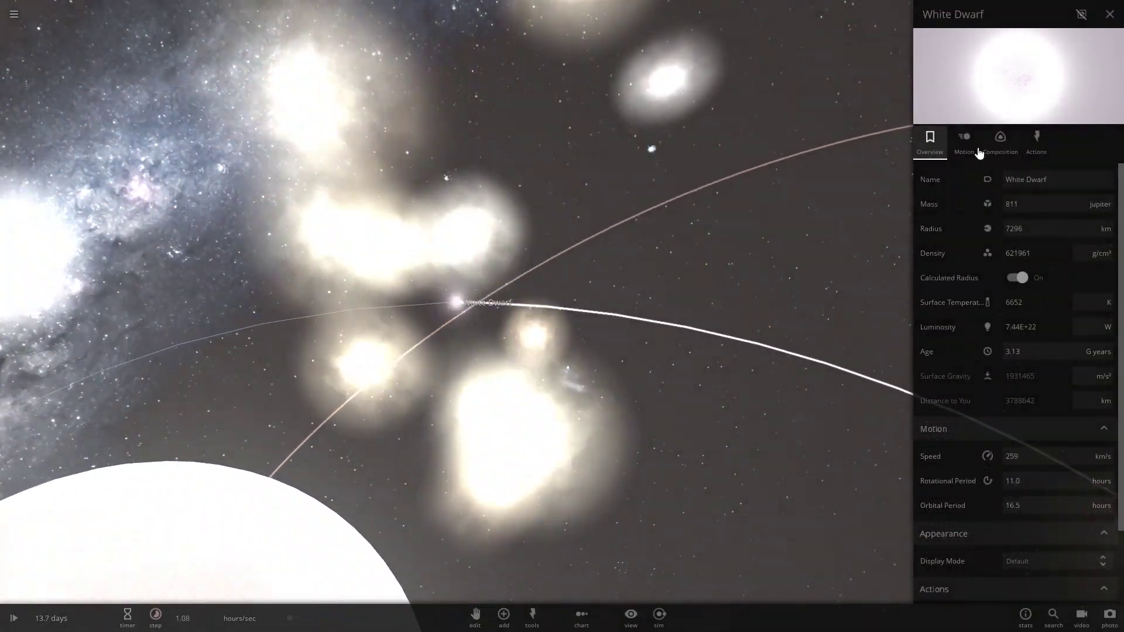
left_click(965, 143)
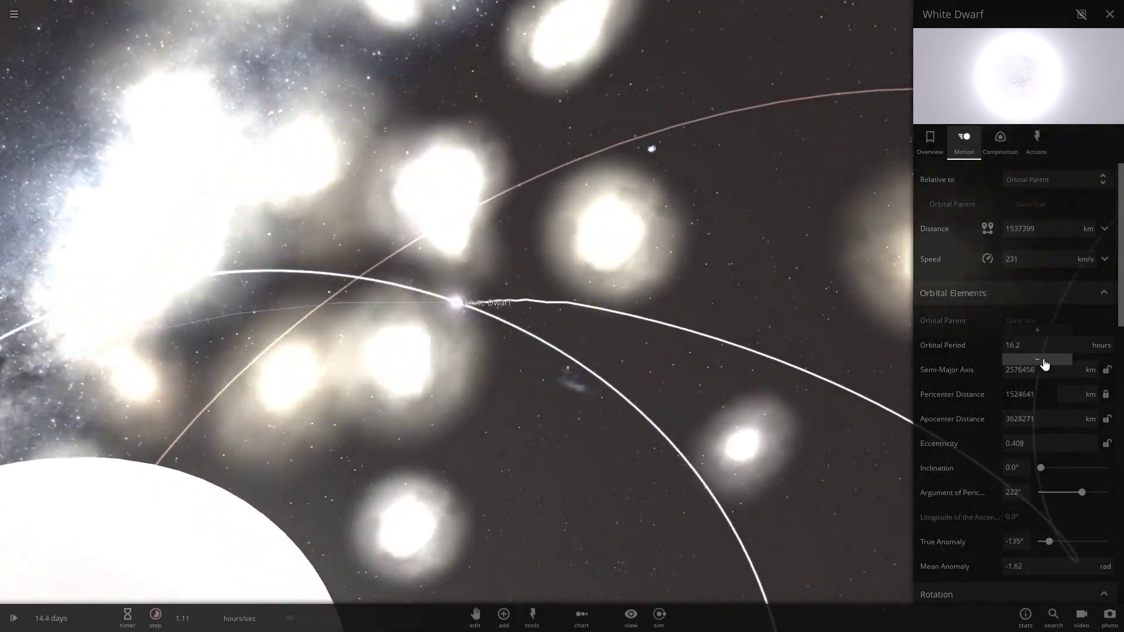
left_click(1045, 363)
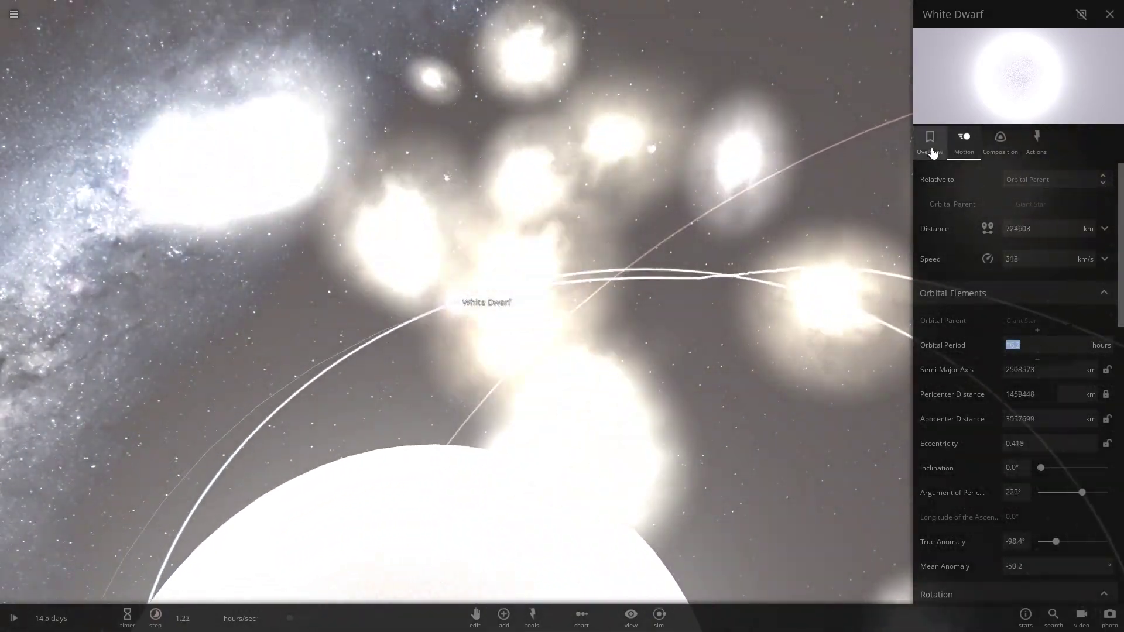
left_click(933, 153)
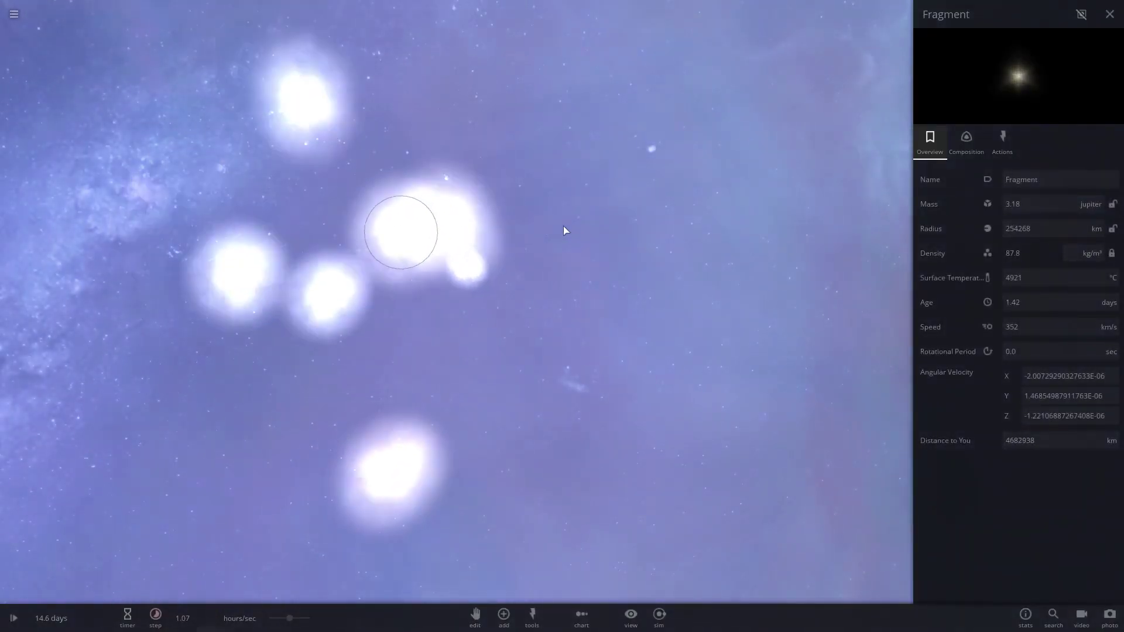
scroll(563, 225, "down", 5)
scroll(568, 231, "down", 5)
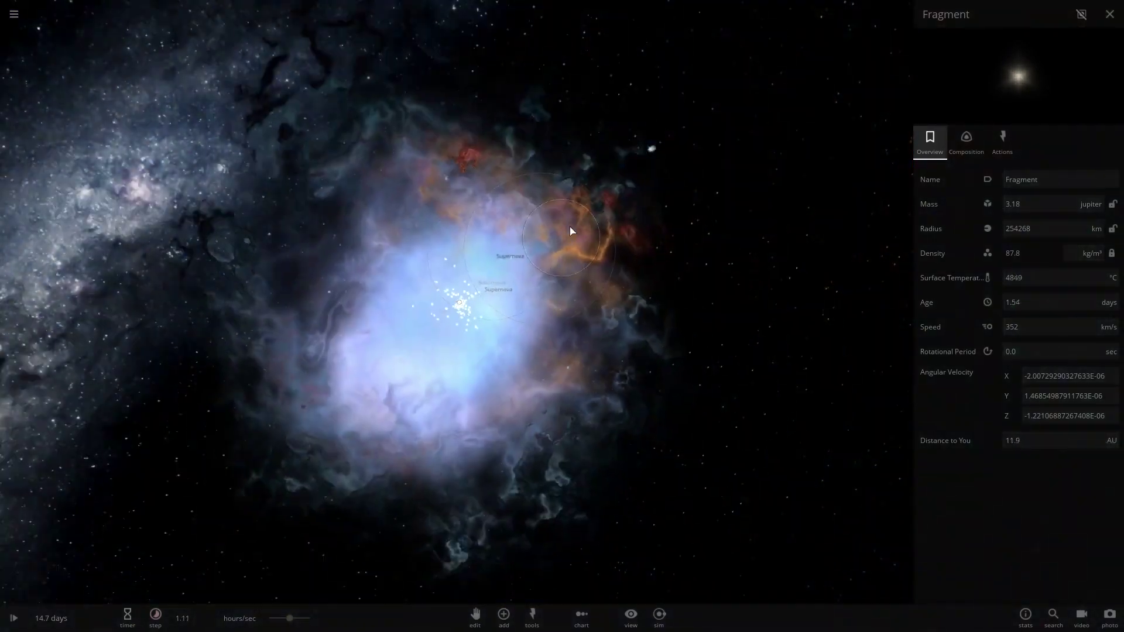